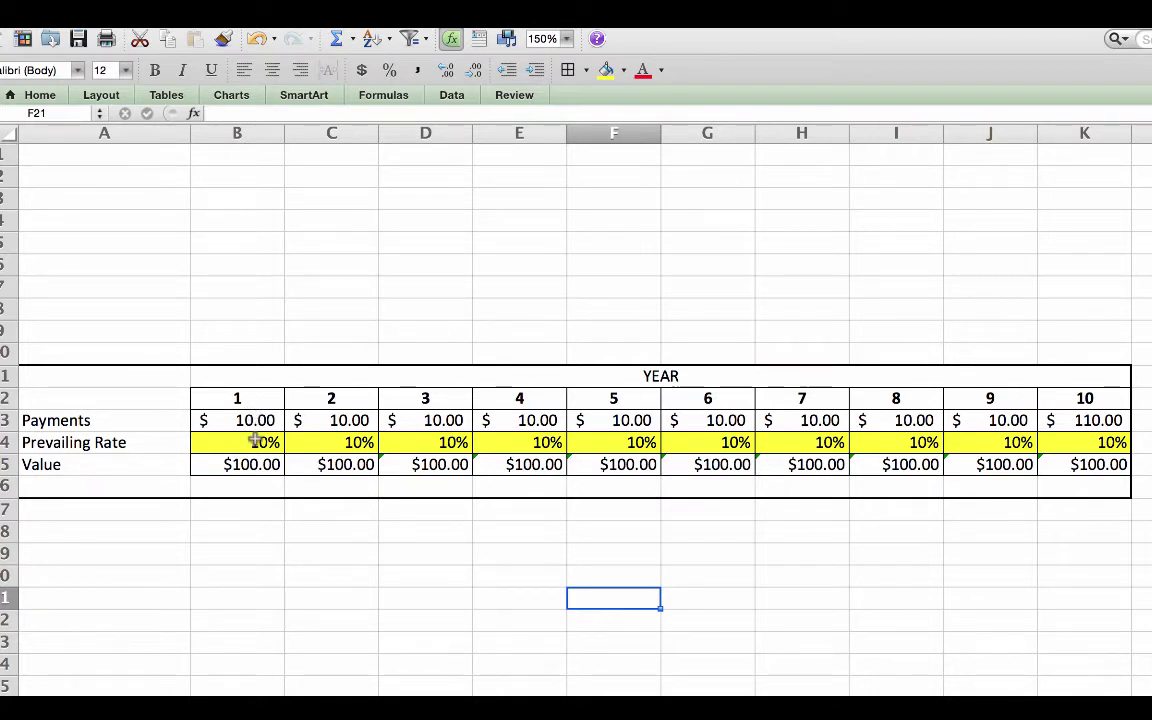
Enter 12 in C14 as year 2's prevailing rate, dropping its value to $89.34.
click(309, 442)
text(1)
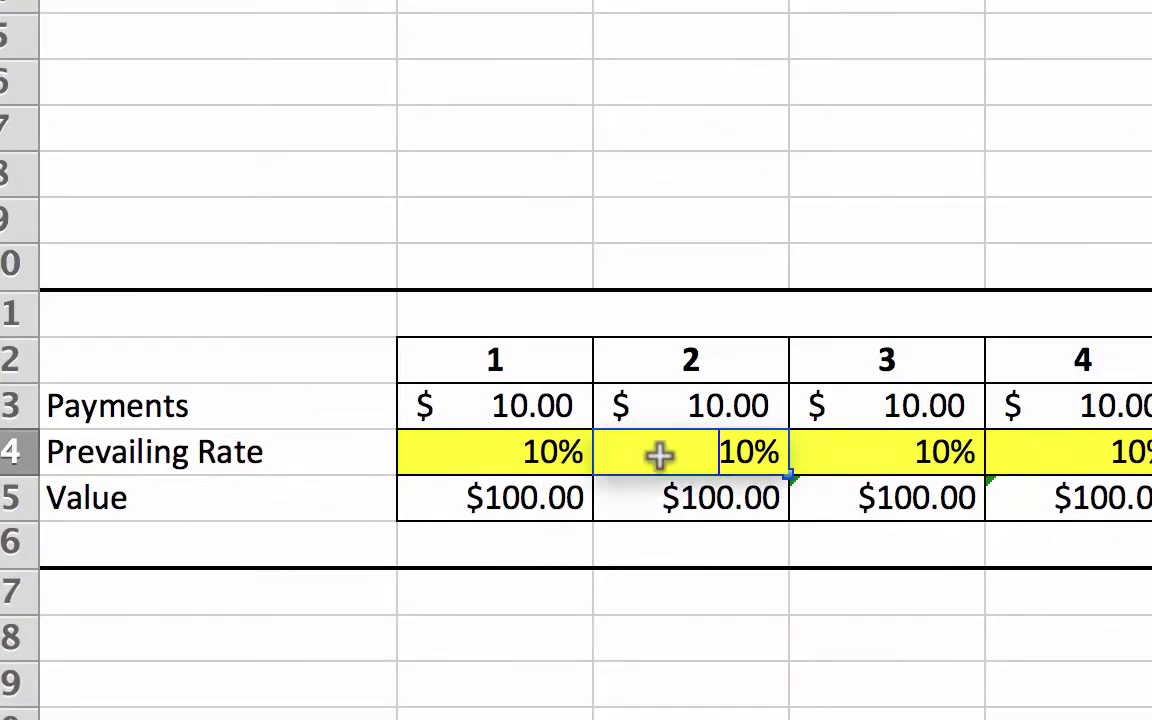
text(2)
key(Return)
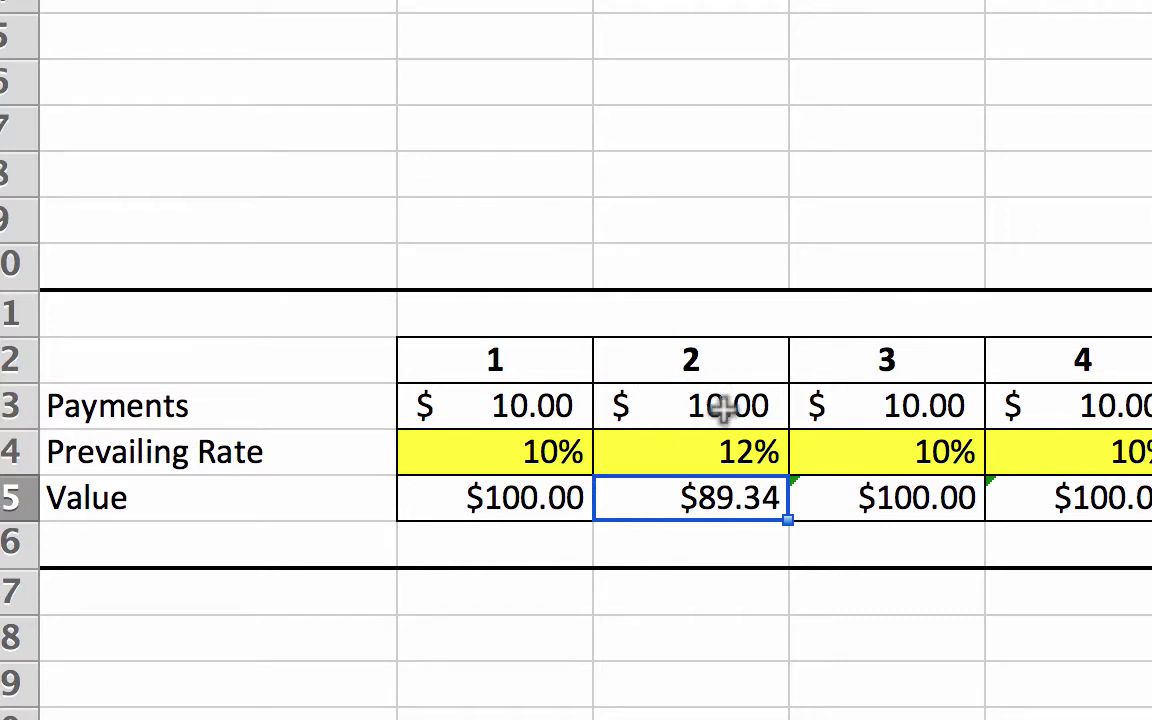
click(645, 367)
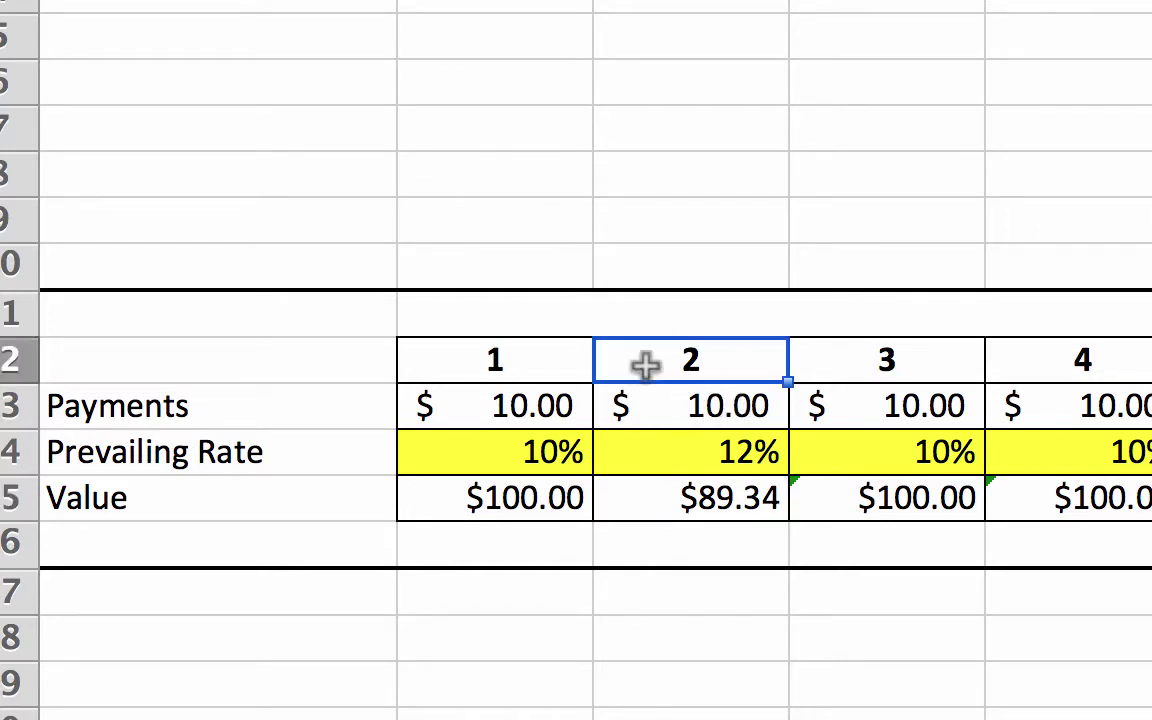
click(645, 404)
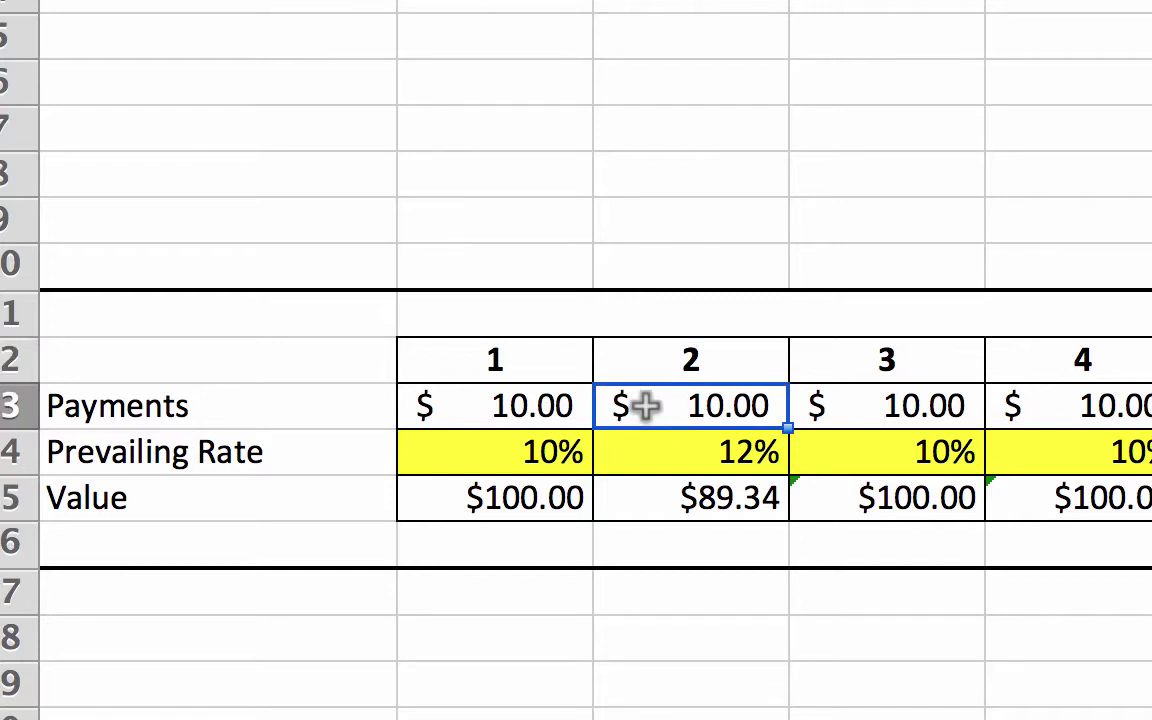
click(676, 449)
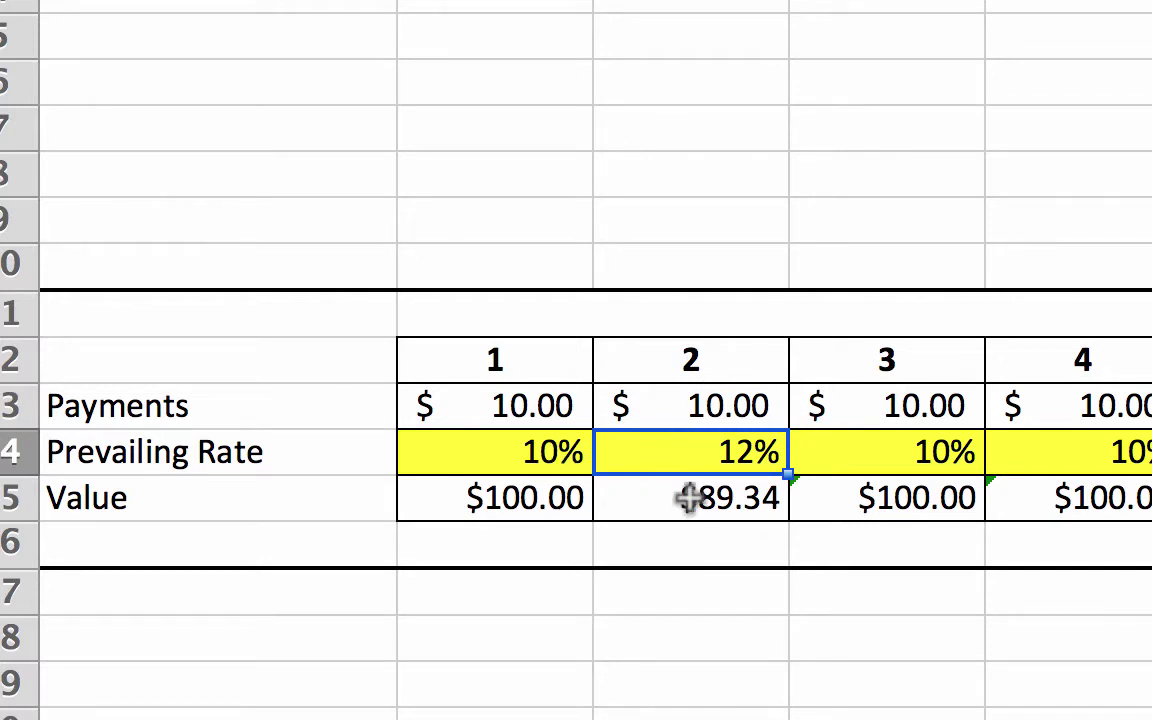
click(656, 501)
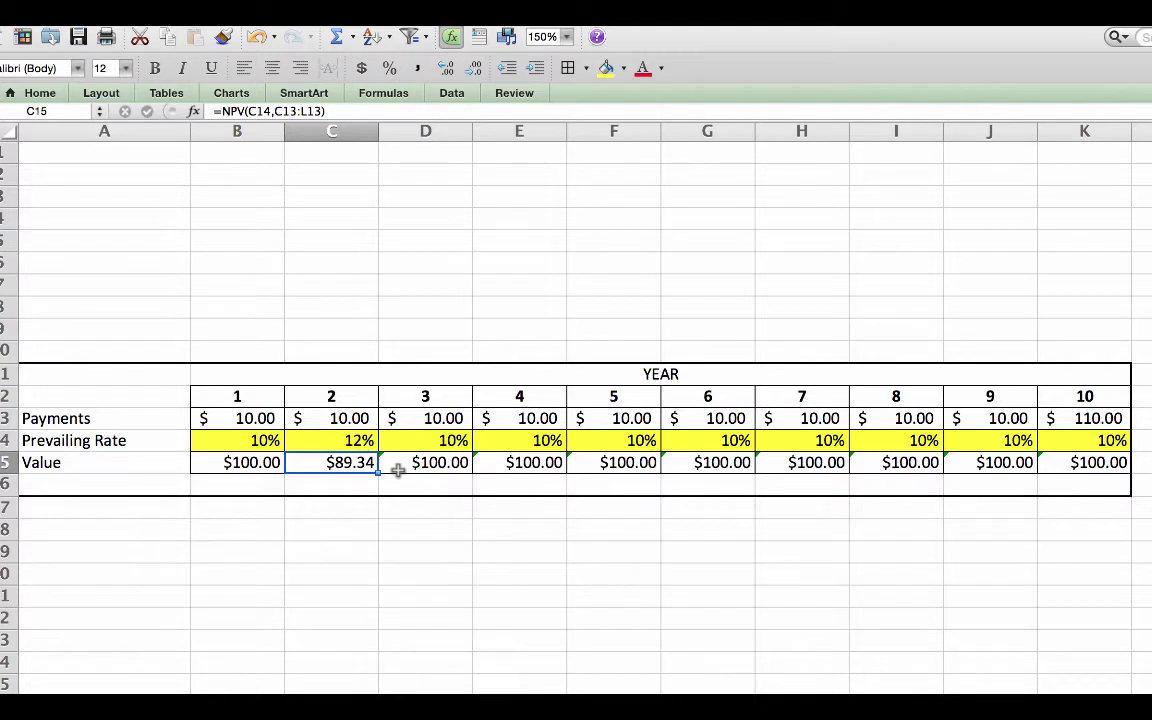
Enter 12 in D14 as year 3's prevailing rate, giving a value of $90.06.
click(421, 445)
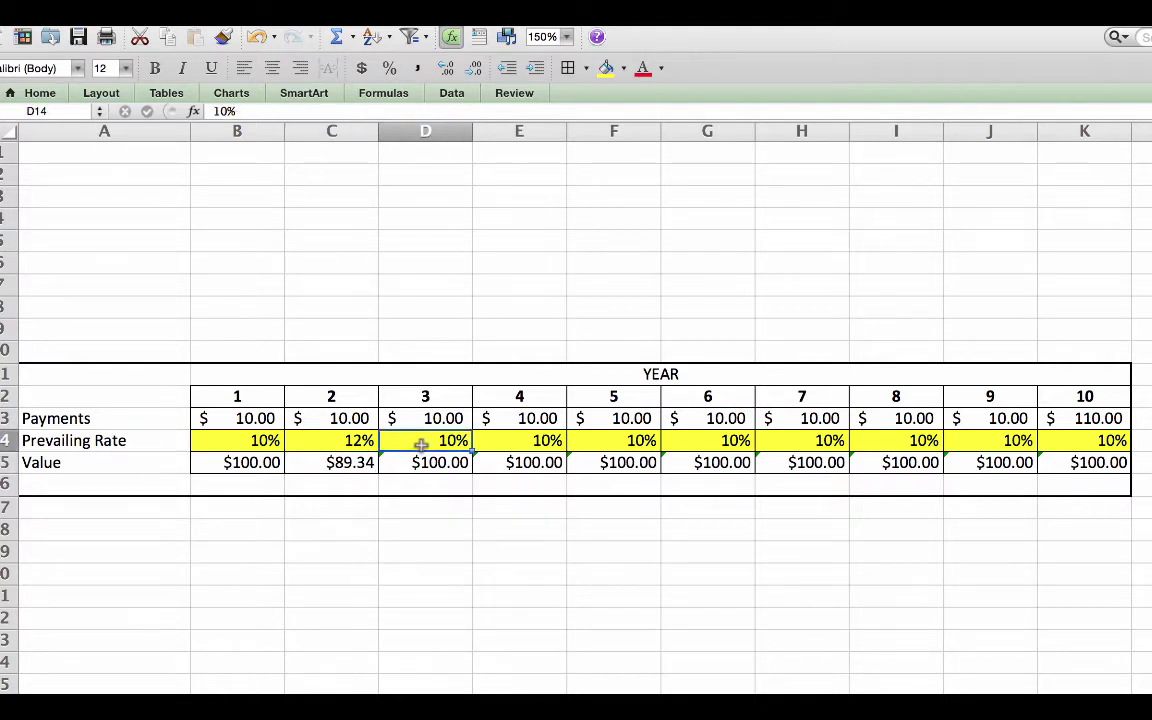
text(12)
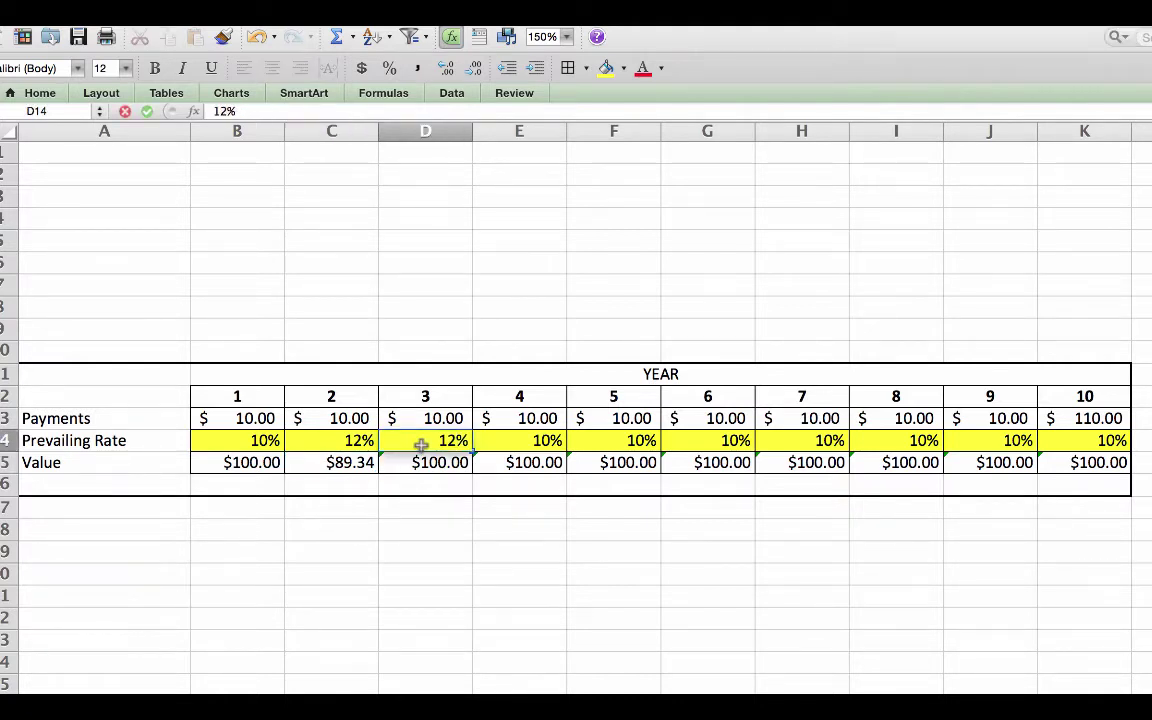
key(Return)
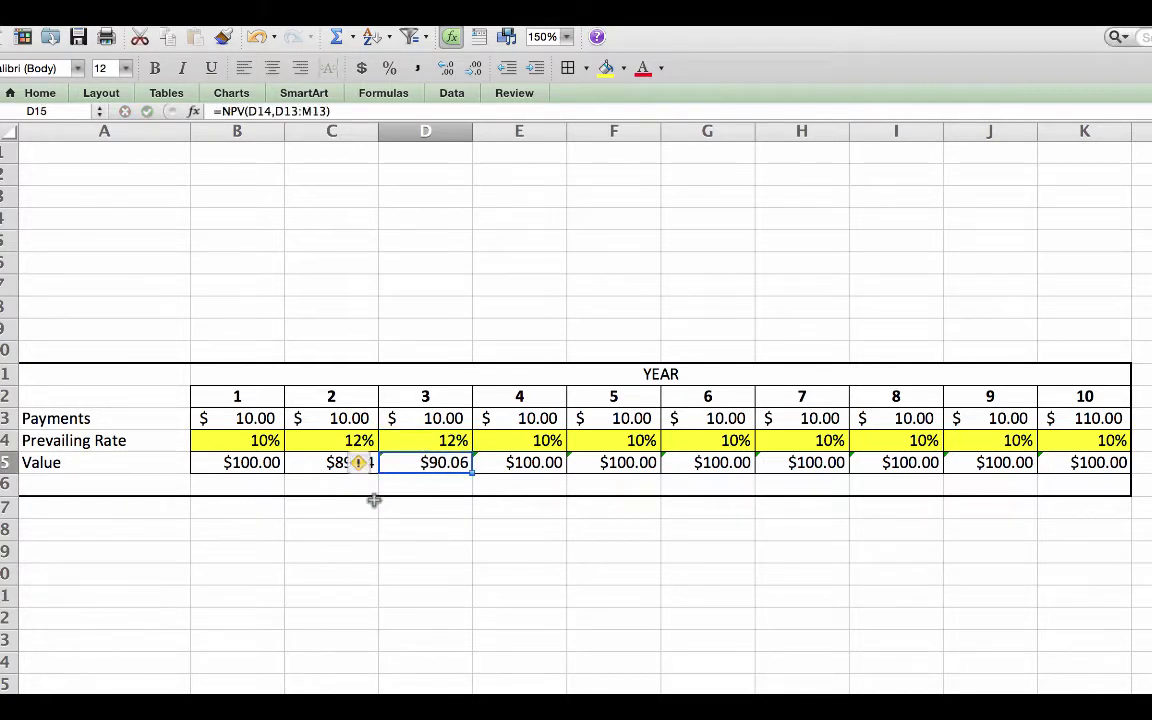
click(380, 527)
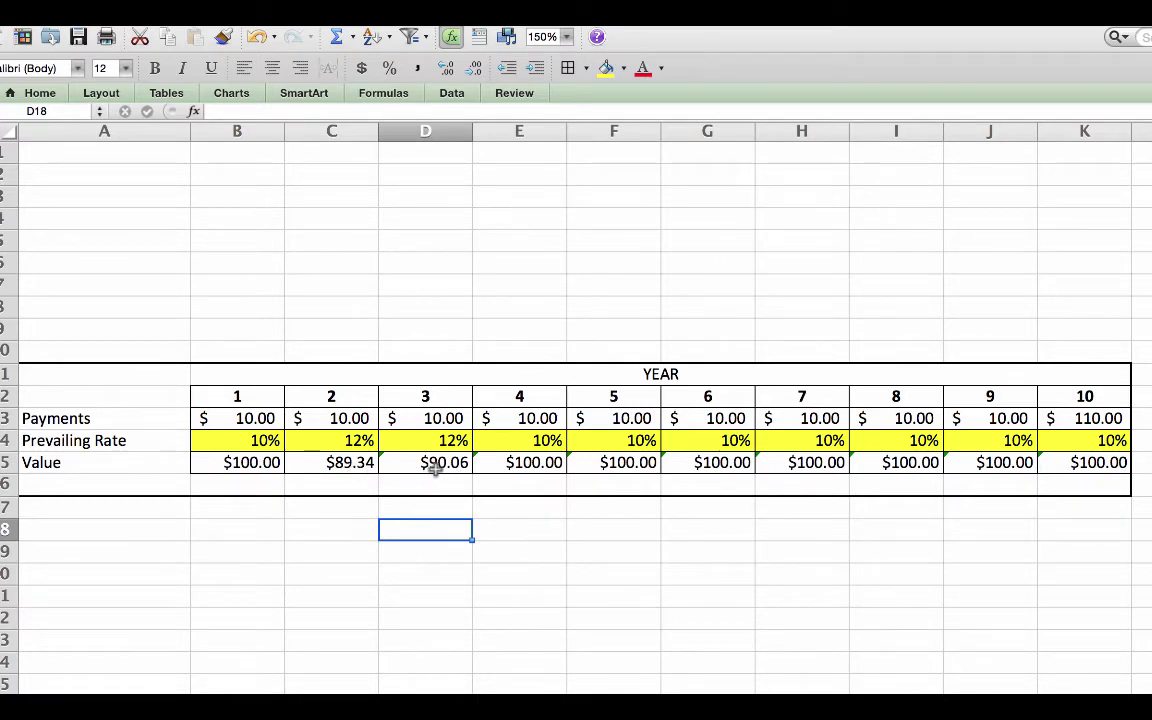
Enter 12 in E14 as year 4's prevailing rate, valuing it at $90.87.
click(530, 441)
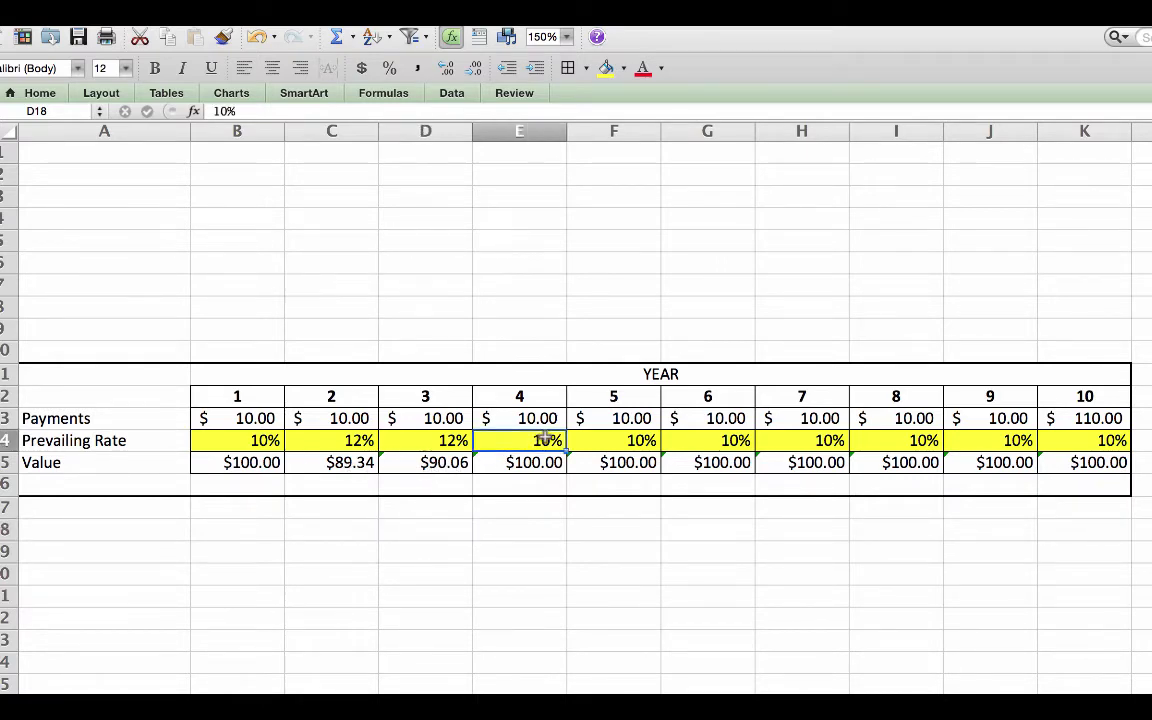
text(12)
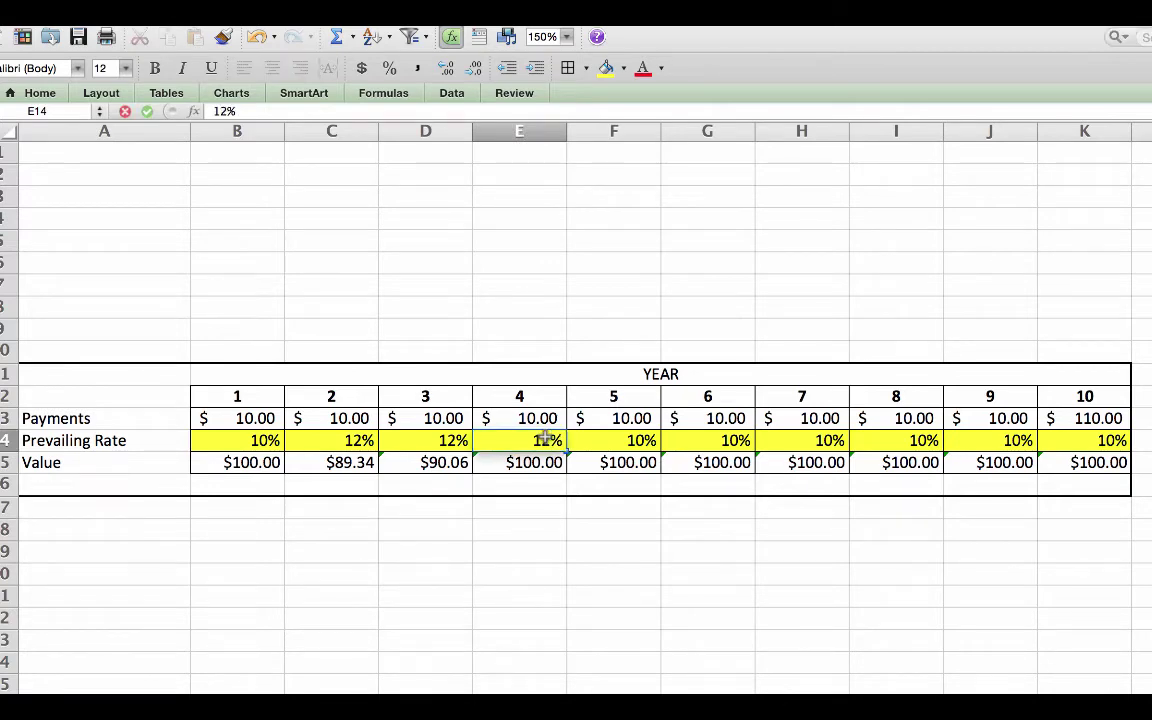
key(Return)
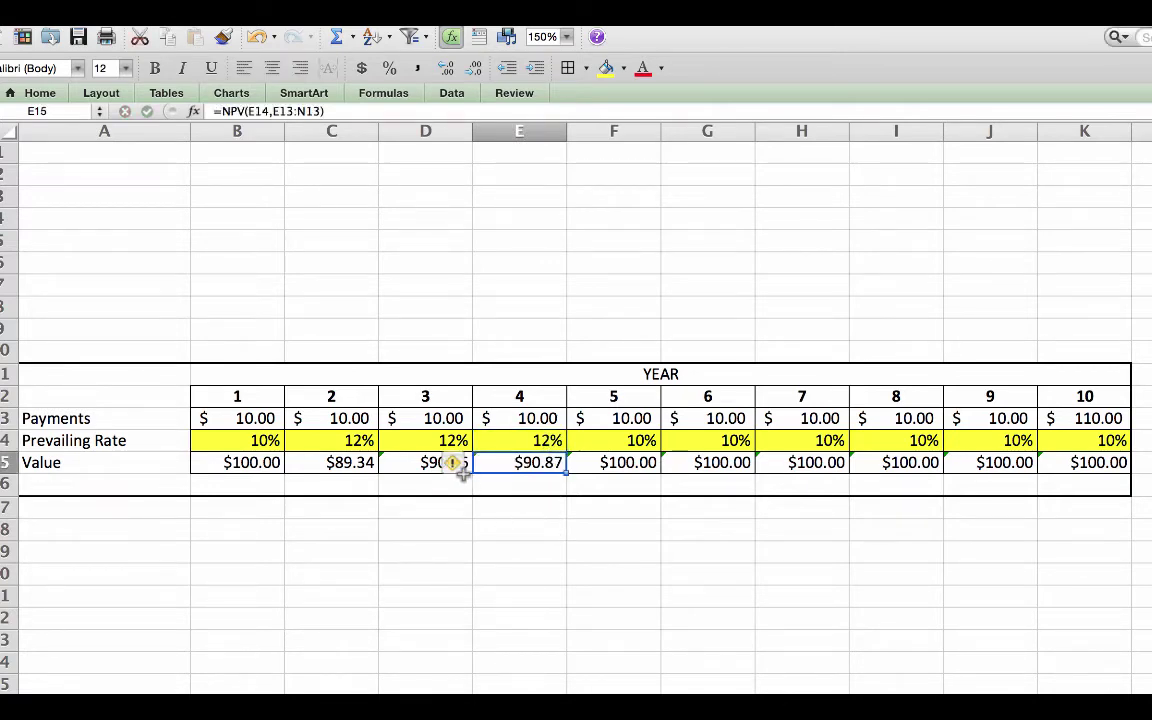
click(520, 531)
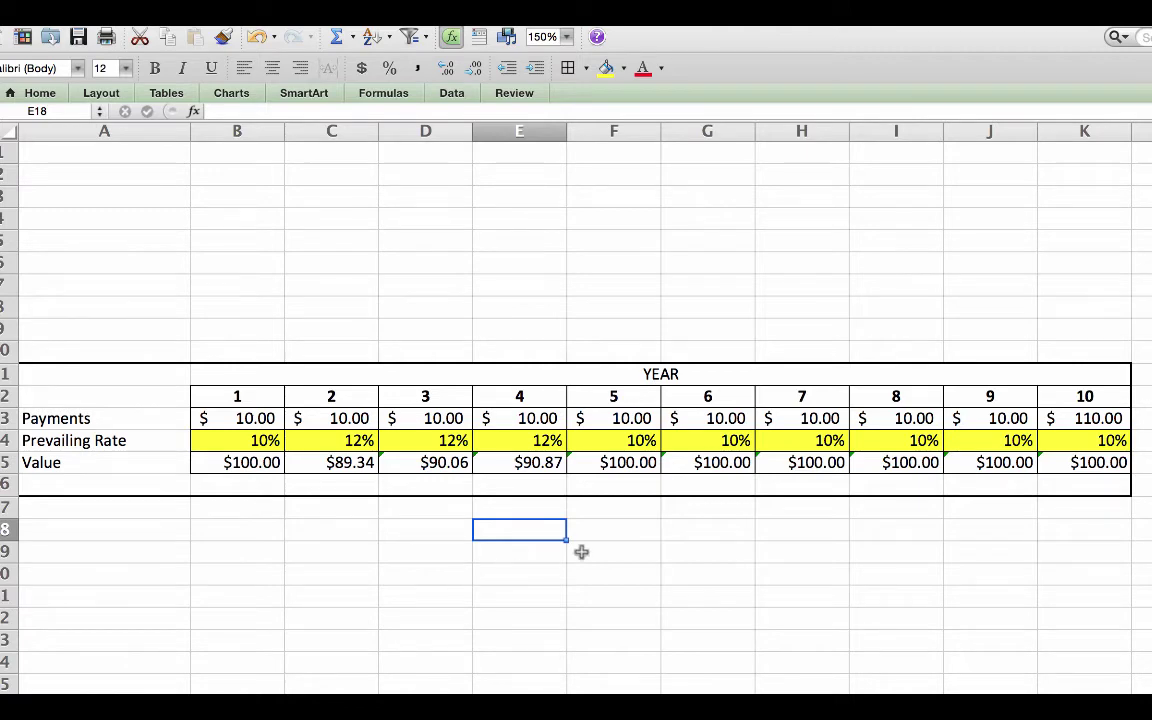
Enter 8 in F14 as year 5's prevailing rate, lifting its value to $109.25.
click(641, 440)
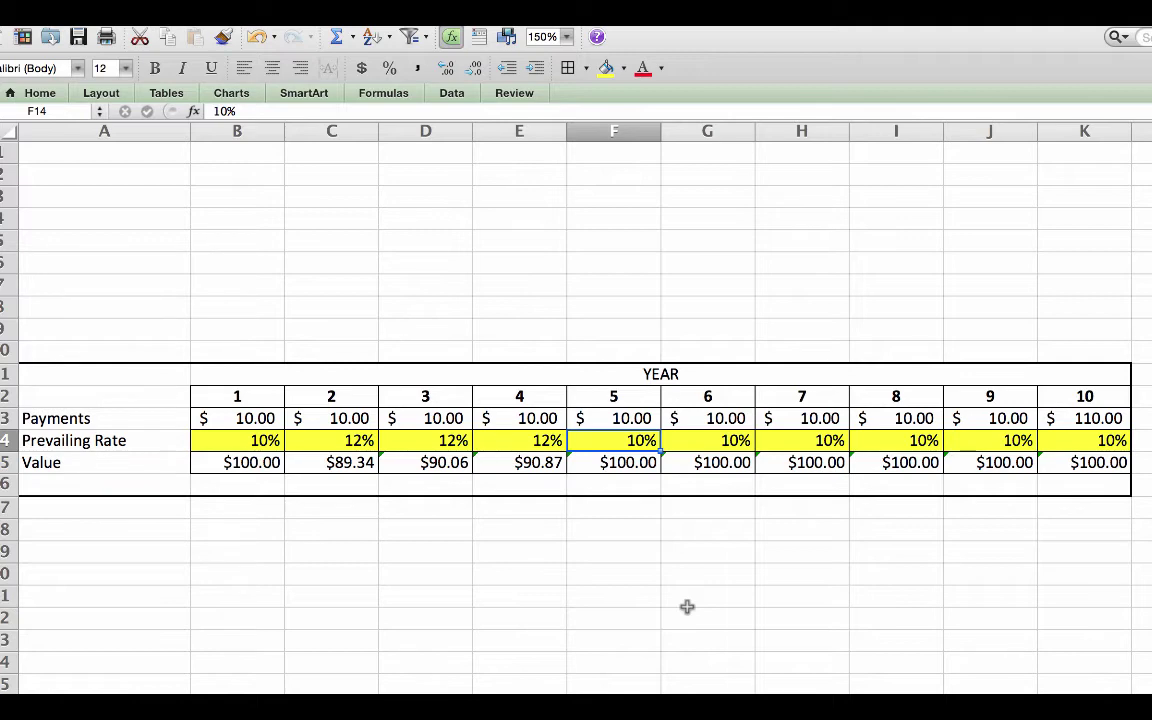
text(8)
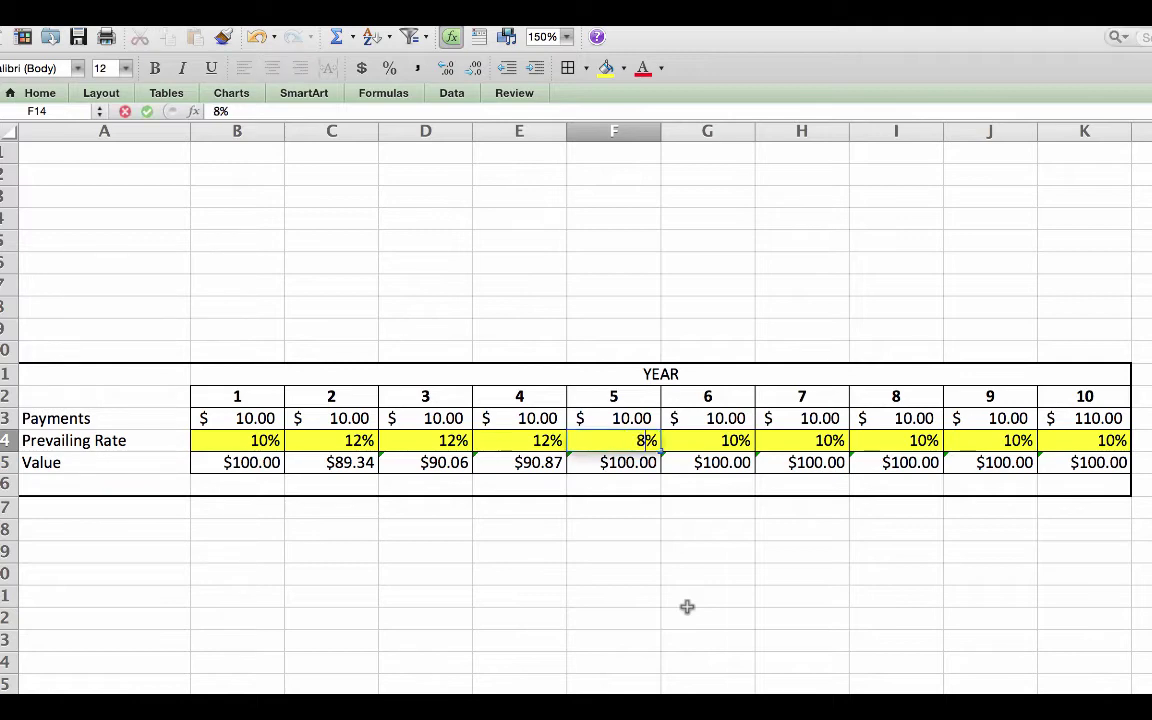
key(Return)
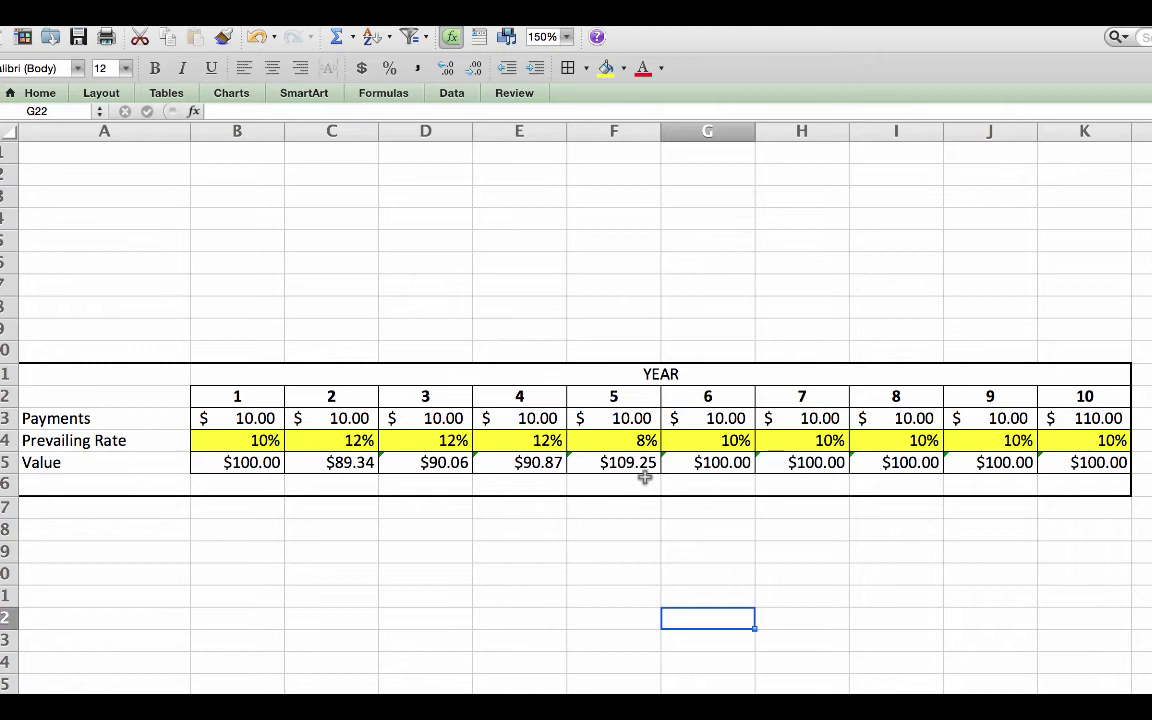
Enter 8% in G14 as year 6's prevailing rate, valuing it at $107.99.
click(733, 440)
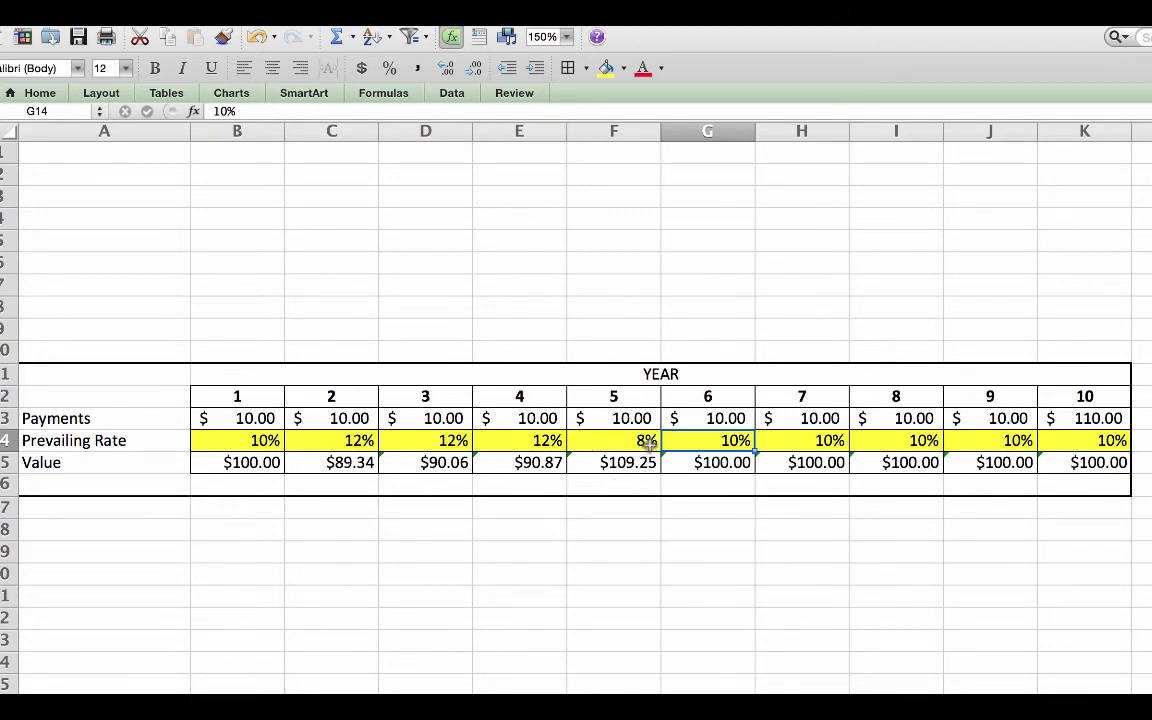
text(8%)
key(Return)
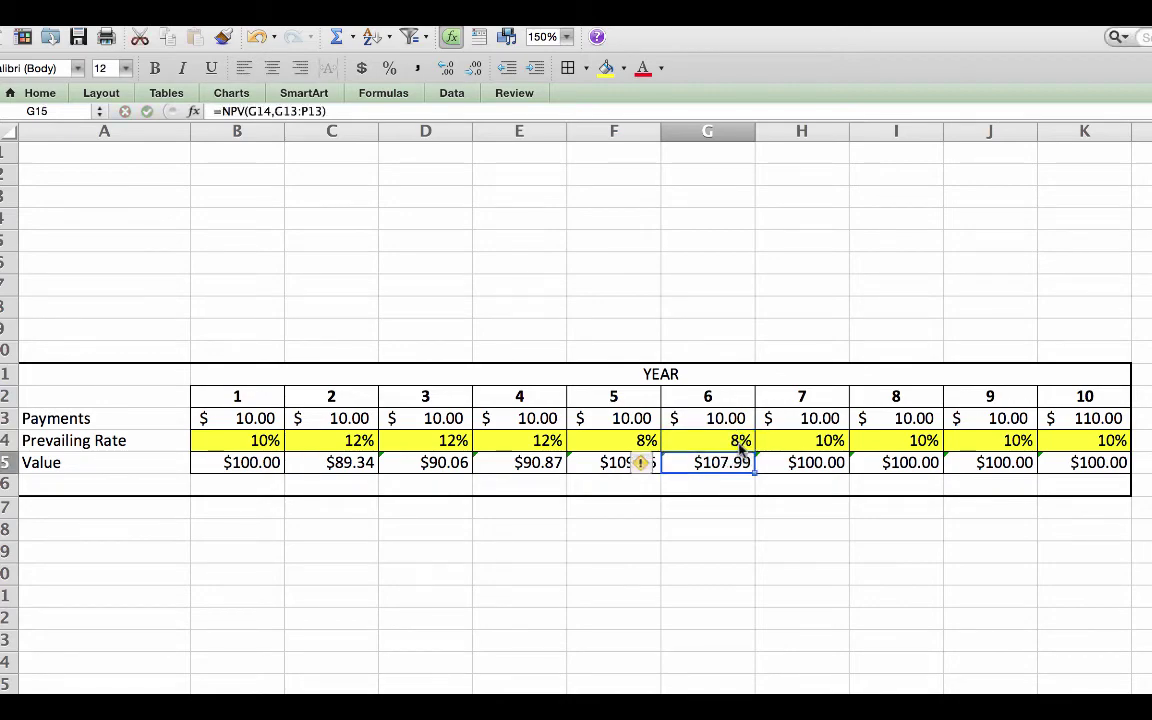
click(710, 507)
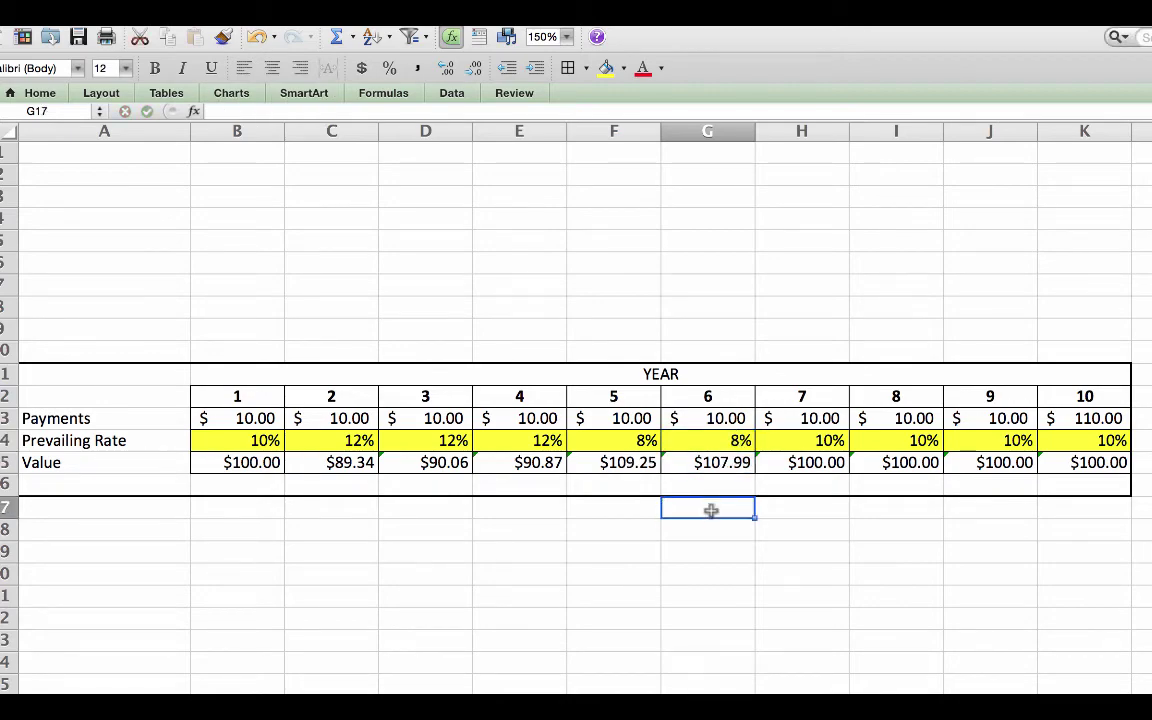
Enter 8% in H14 as year 7's prevailing rate, lifting its value to $106.62.
click(813, 441)
text(8%)
key(Return)
click(921, 685)
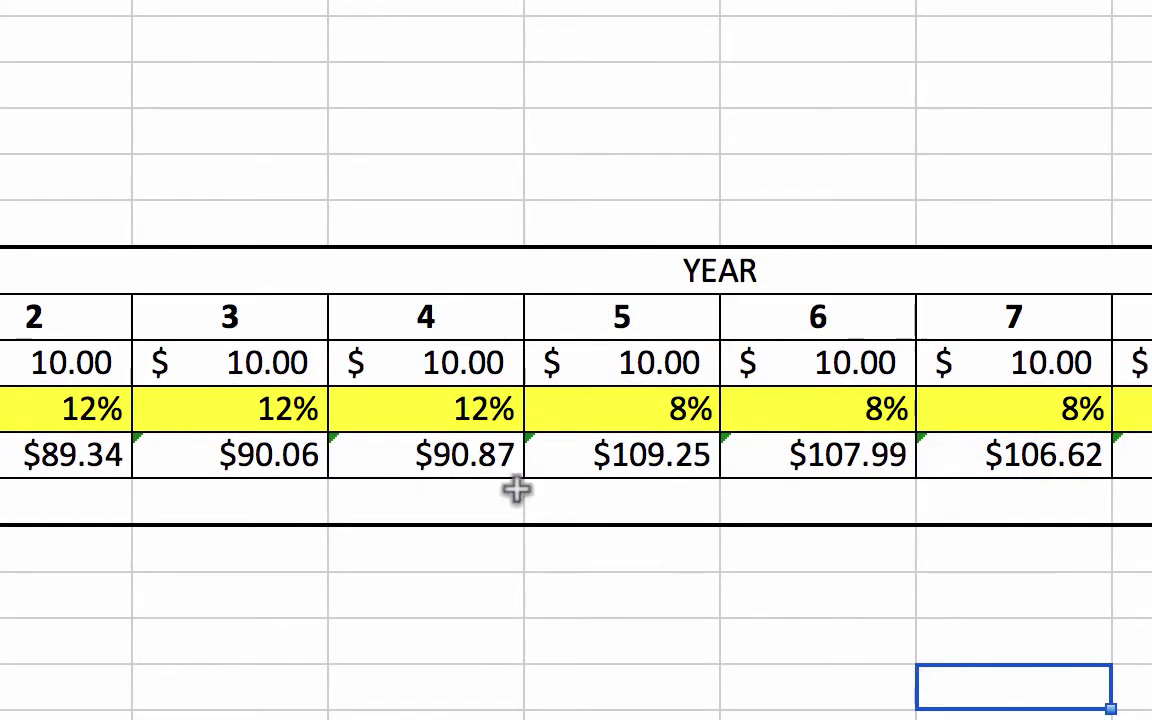